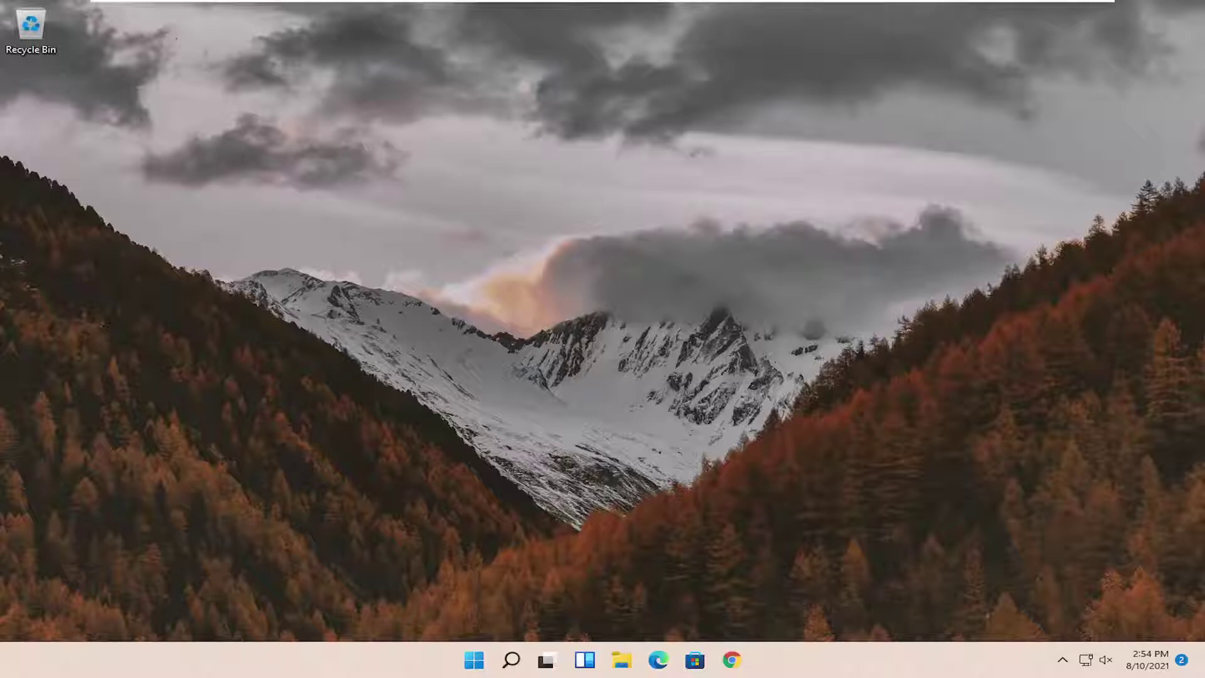
# Step: Search 'adjust', open 'Adjust the appearance and performance of Windows', and centre the Performance Options window
pyautogui.click(507, 663)
pyautogui.write('adjust')
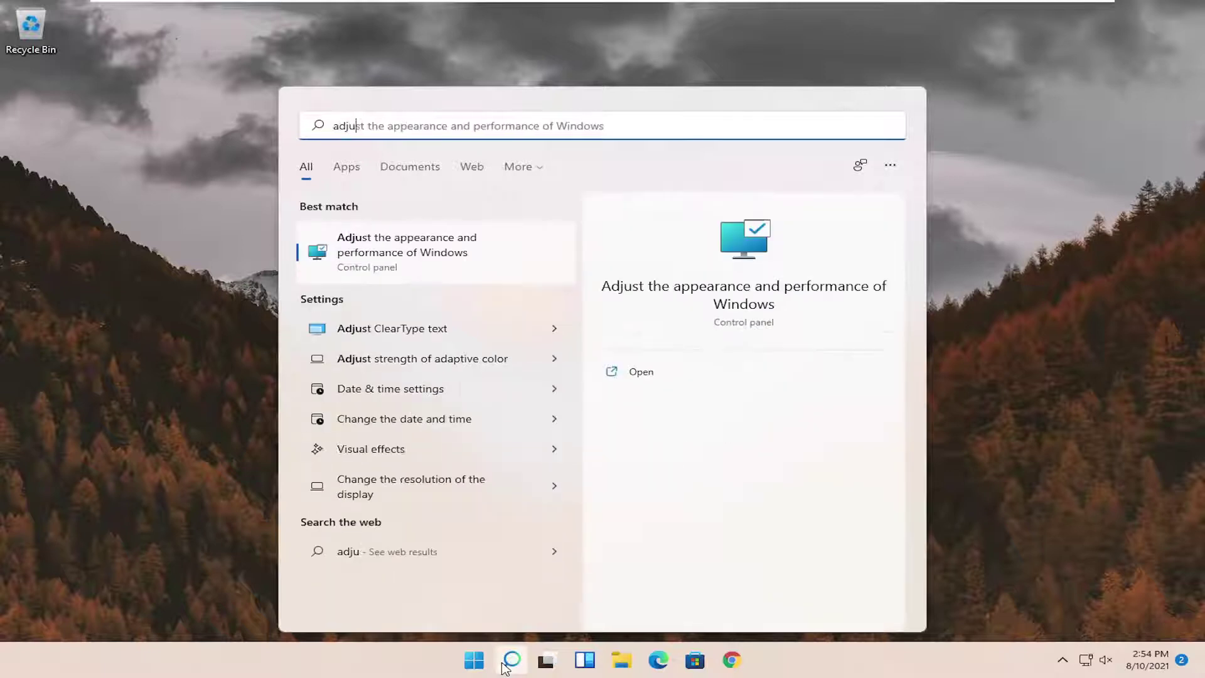
pyautogui.click(408, 253)
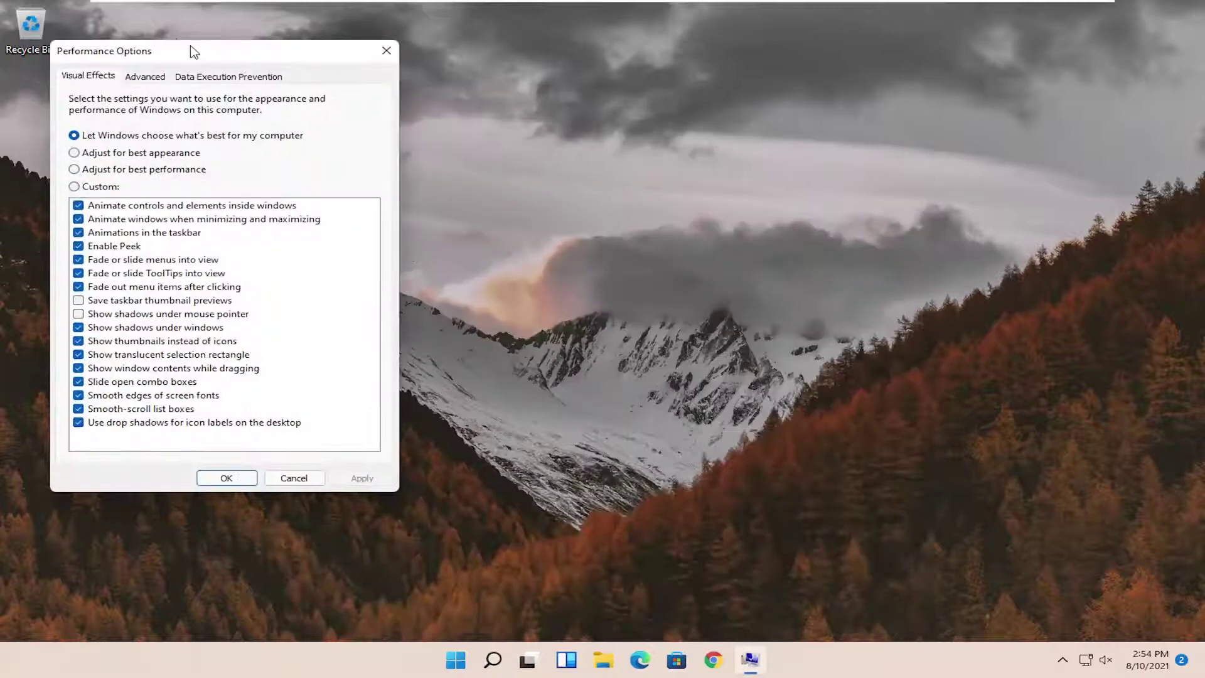
pyautogui.moveTo(191, 46); pyautogui.dragTo(447, 113)
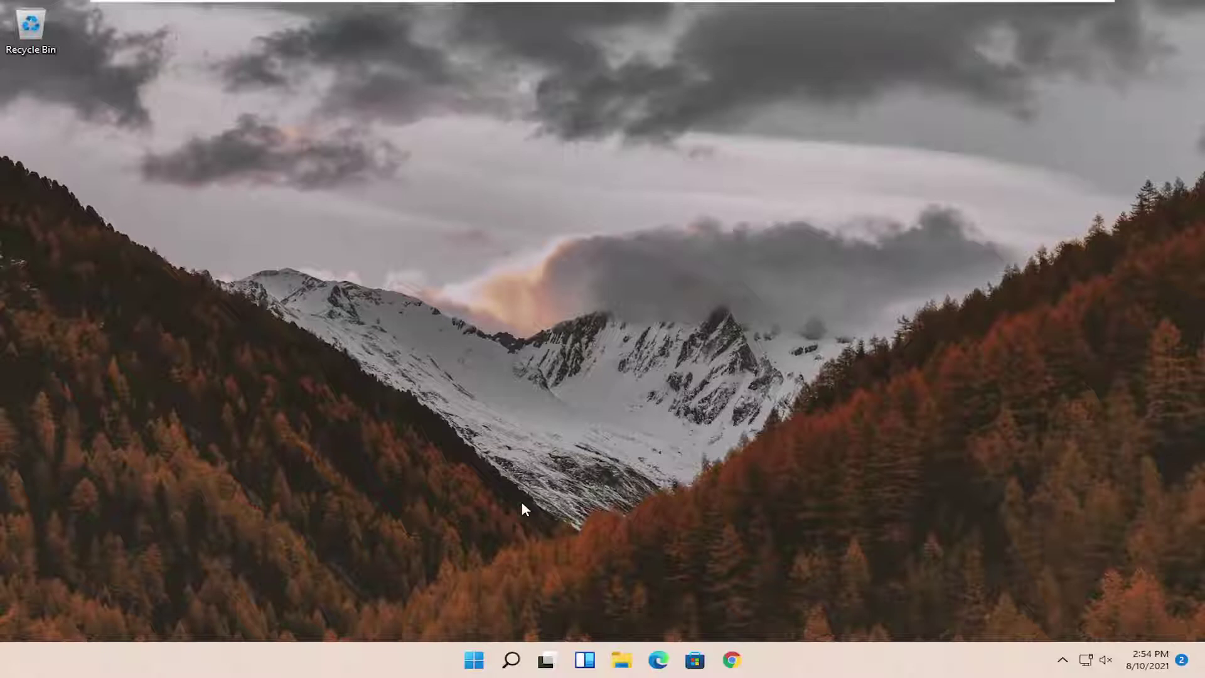
# Step: Search 'regedit' and run Registry Editor as administrator
pyautogui.click(511, 660)
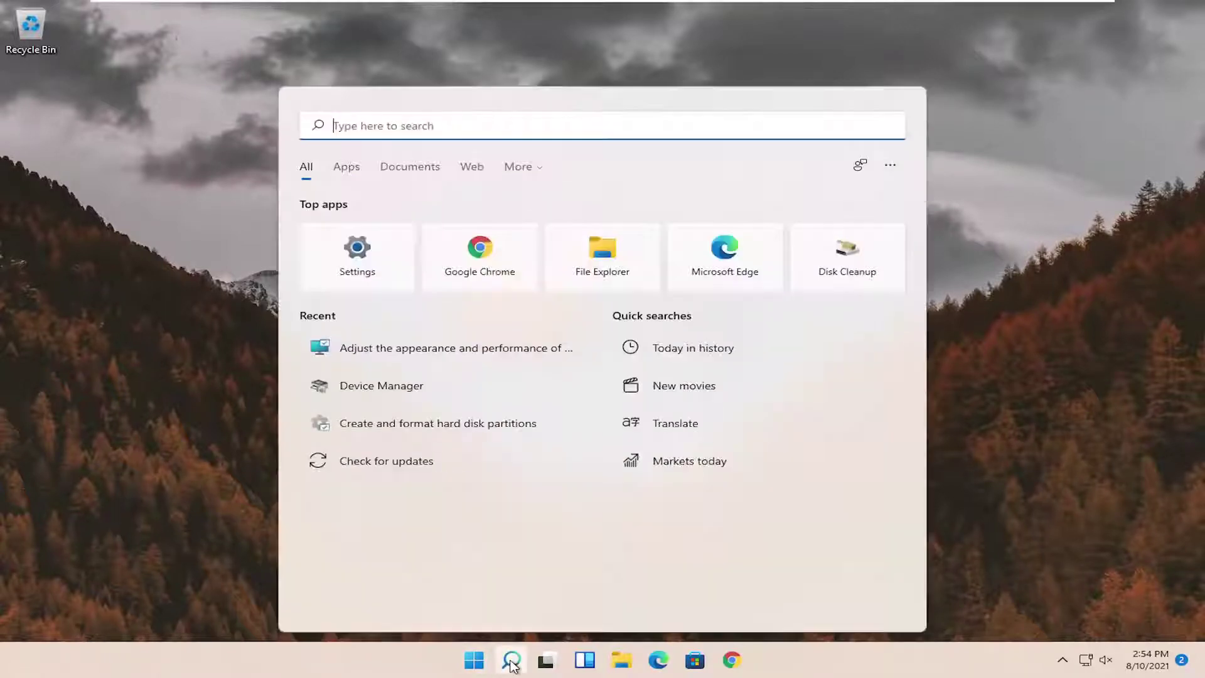
pyautogui.write('regedit')
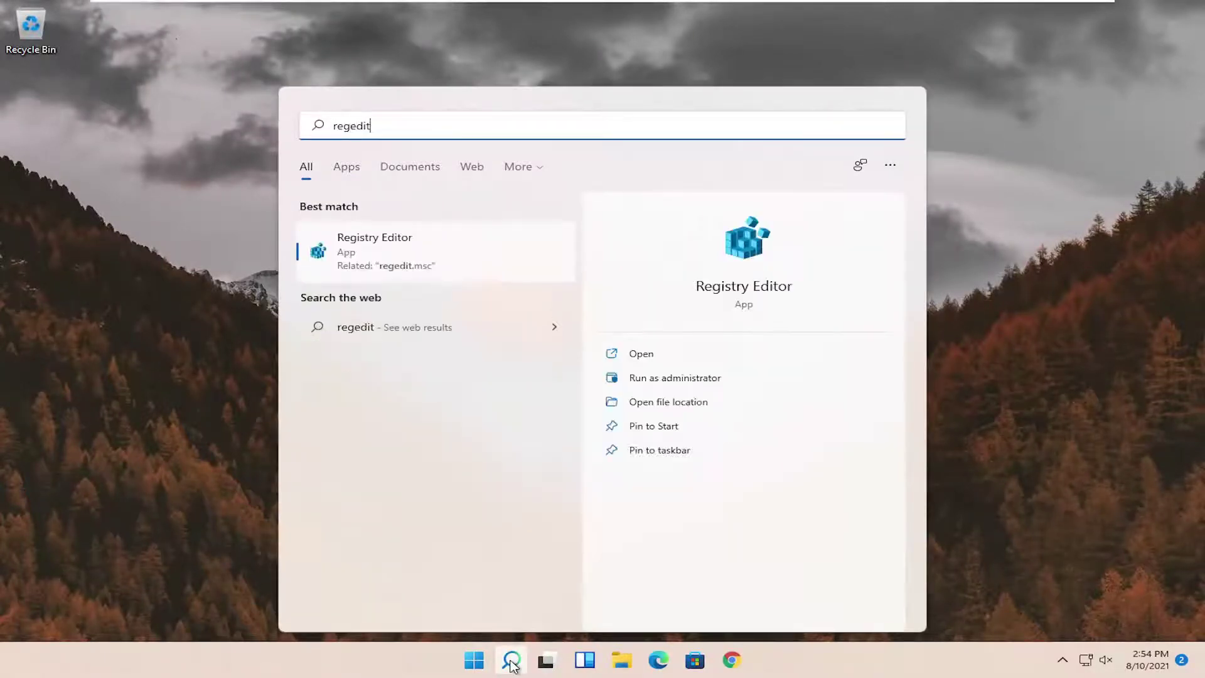
pyautogui.rightClick(371, 253)
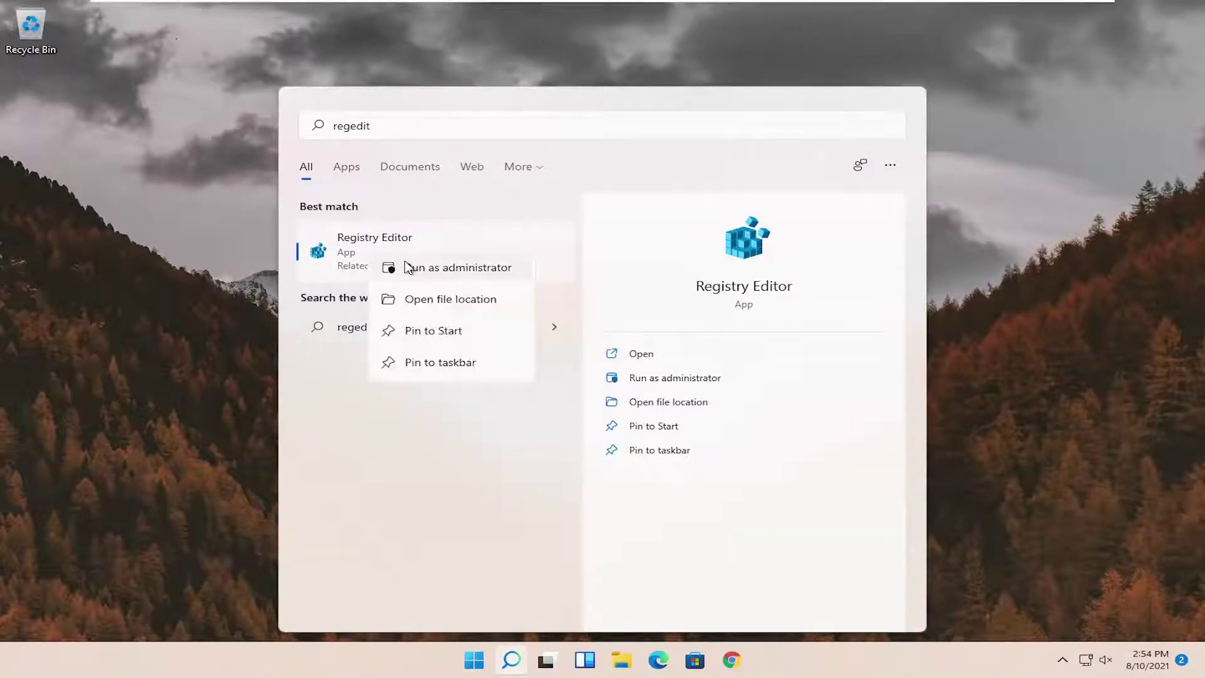
pyautogui.click(486, 274)
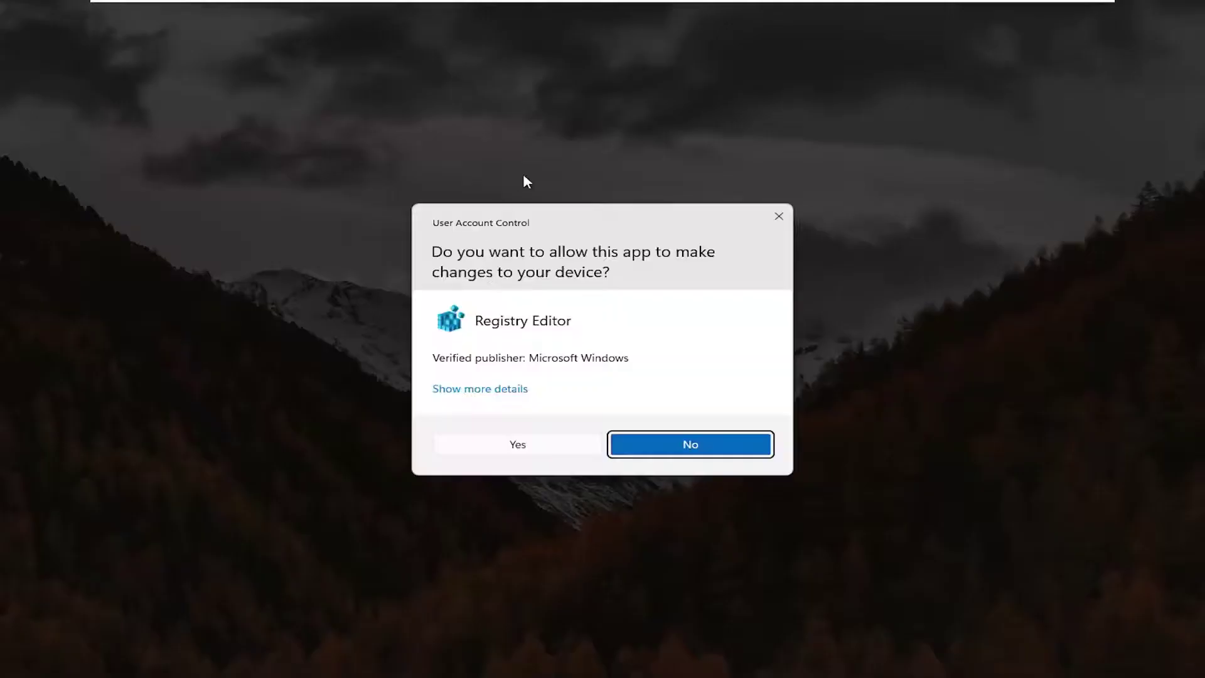
# Step: Approve the UAC prompt, collapse HKEY_CLASSES_ROOT and select the Computer root
pyautogui.click(521, 446)
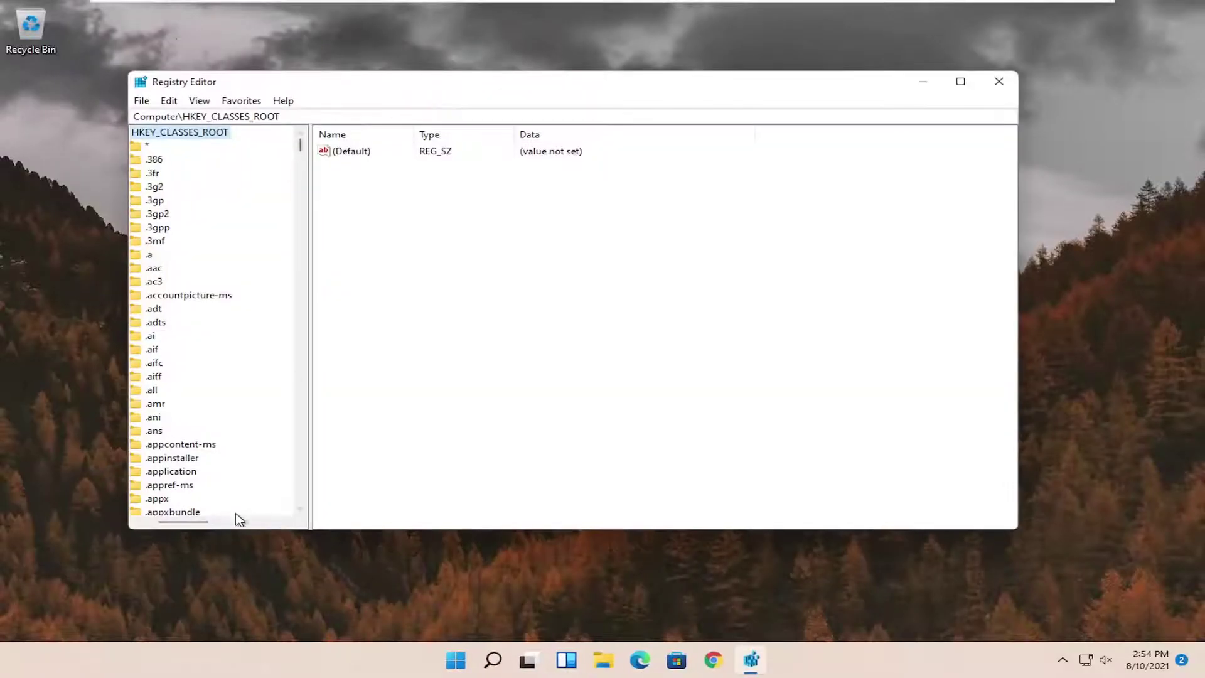
pyautogui.moveTo(204, 522); pyautogui.dragTo(151, 523)
pyautogui.scroll(1, 132, 138)
pyautogui.click(152, 145)
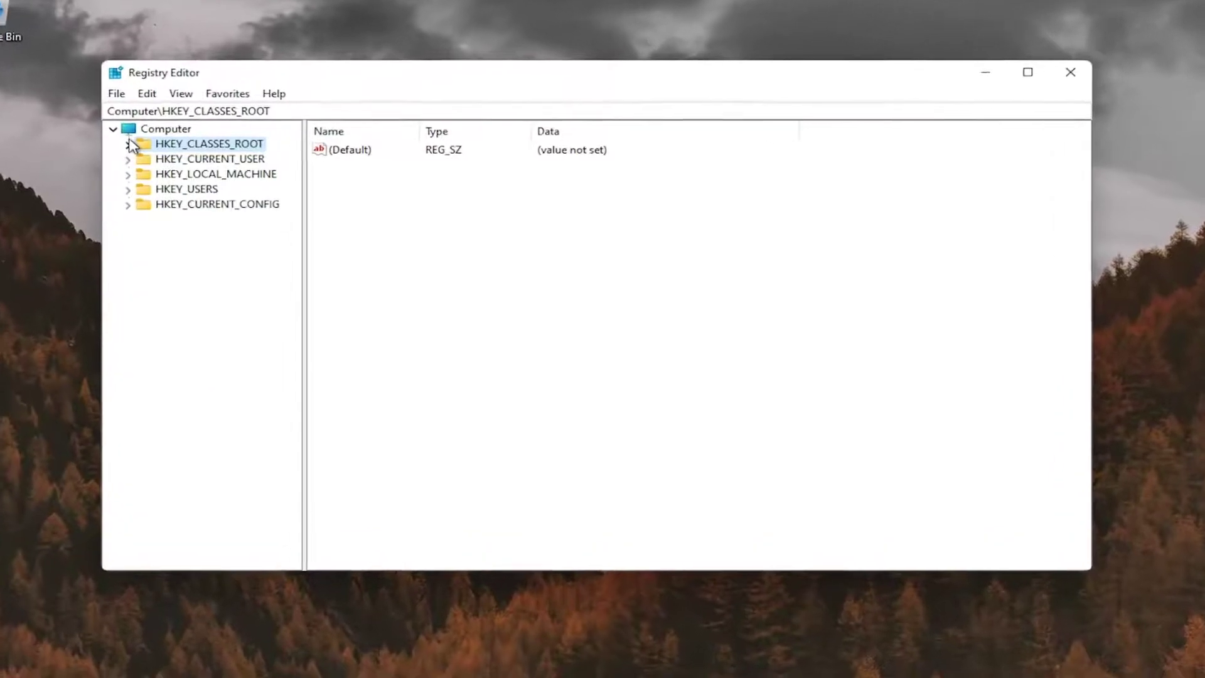
pyautogui.click(188, 137)
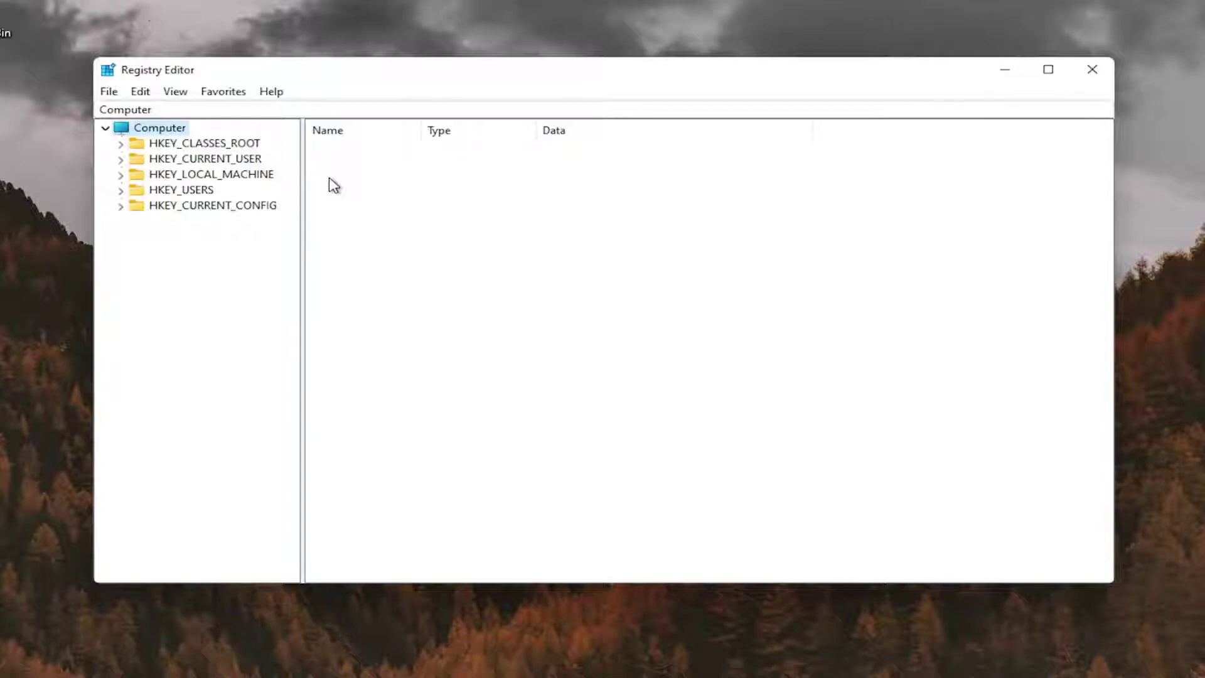
# Step: Open the registry Export dialog with the Desktop as destination, then dismiss it
pyautogui.click(112, 93)
pyautogui.click(155, 132)
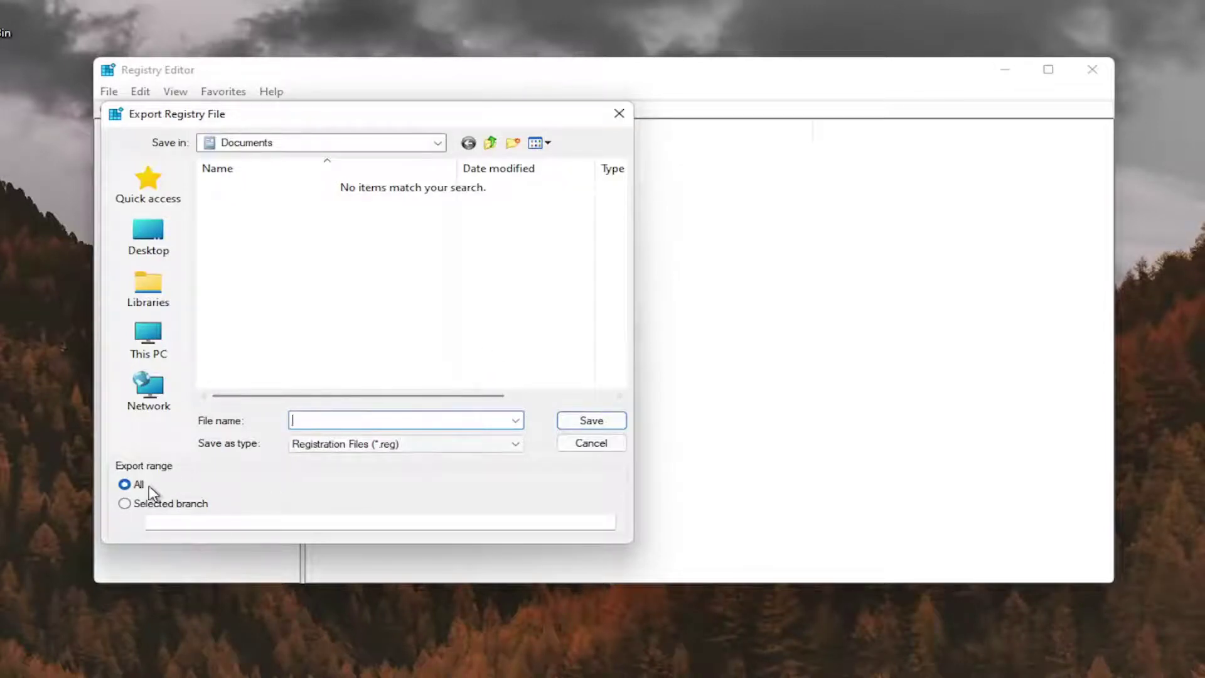
pyautogui.click(148, 237)
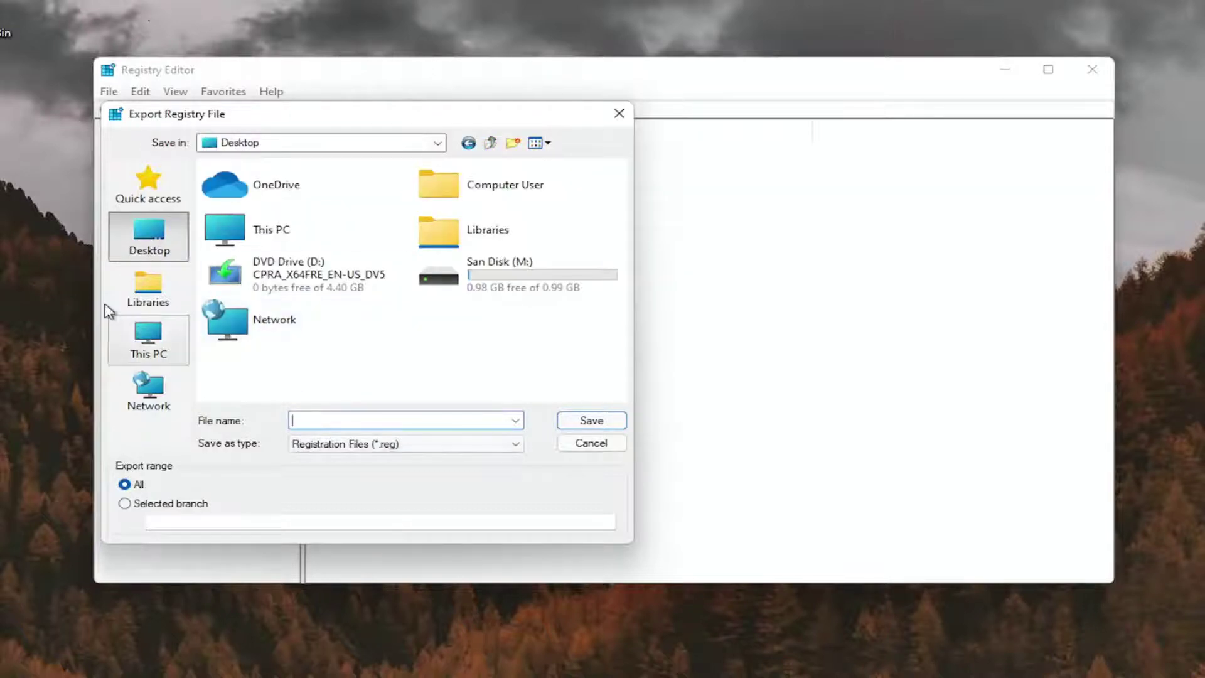
pyautogui.click(617, 115)
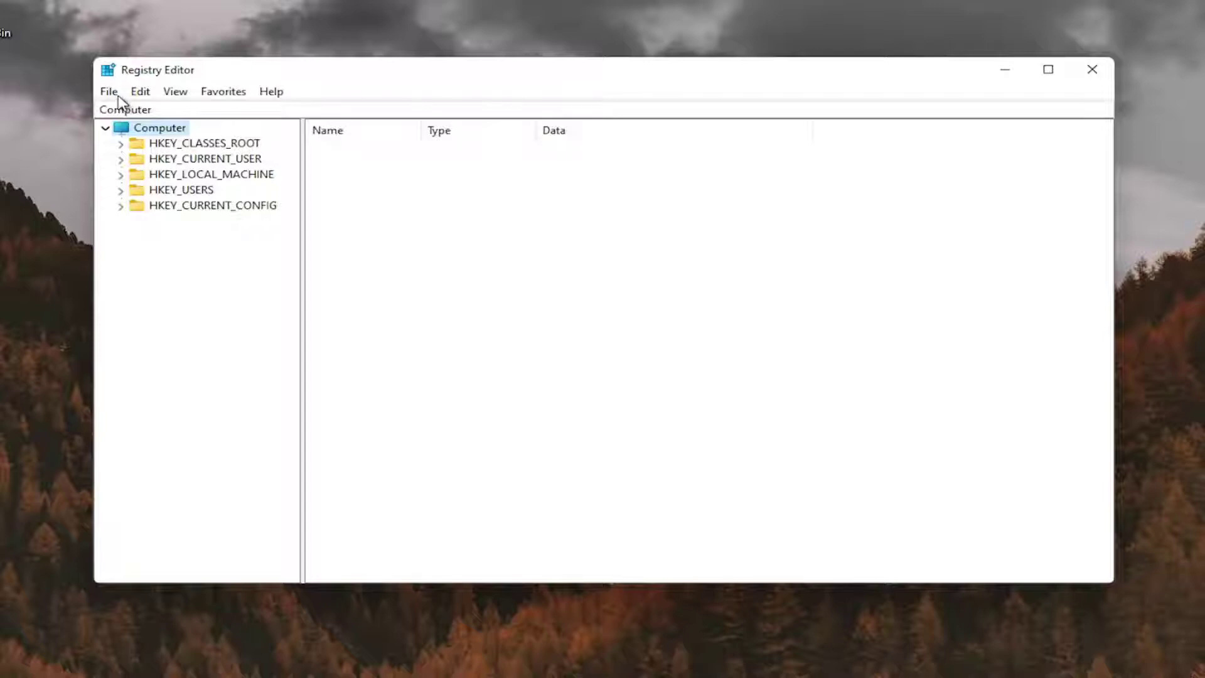
# Step: Open the registry Import dialog, browse the Desktop, then cancel the import
pyautogui.click(113, 92)
pyautogui.click(134, 113)
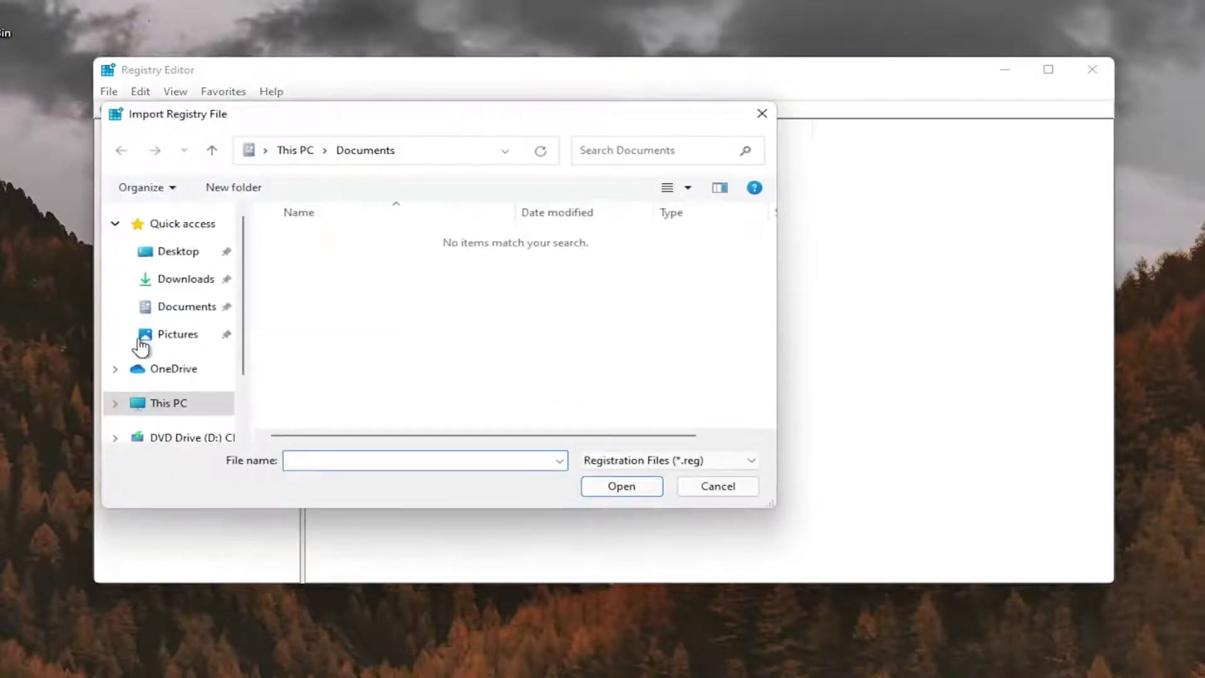
pyautogui.click(176, 254)
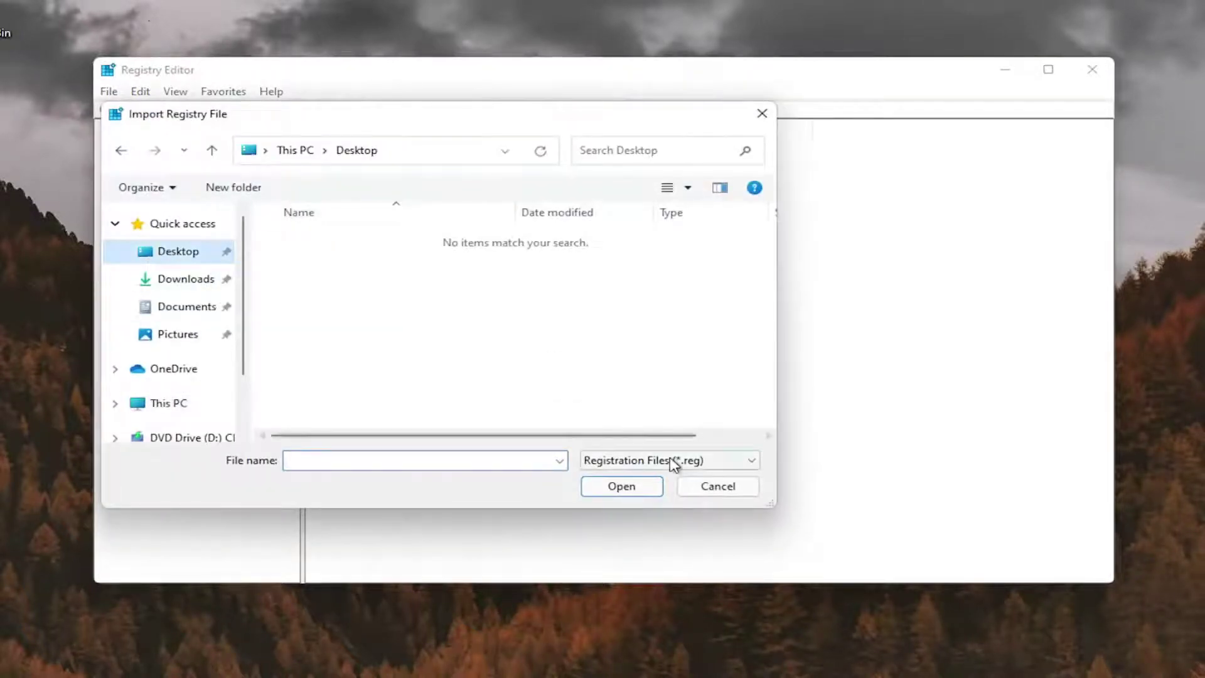
pyautogui.click(717, 487)
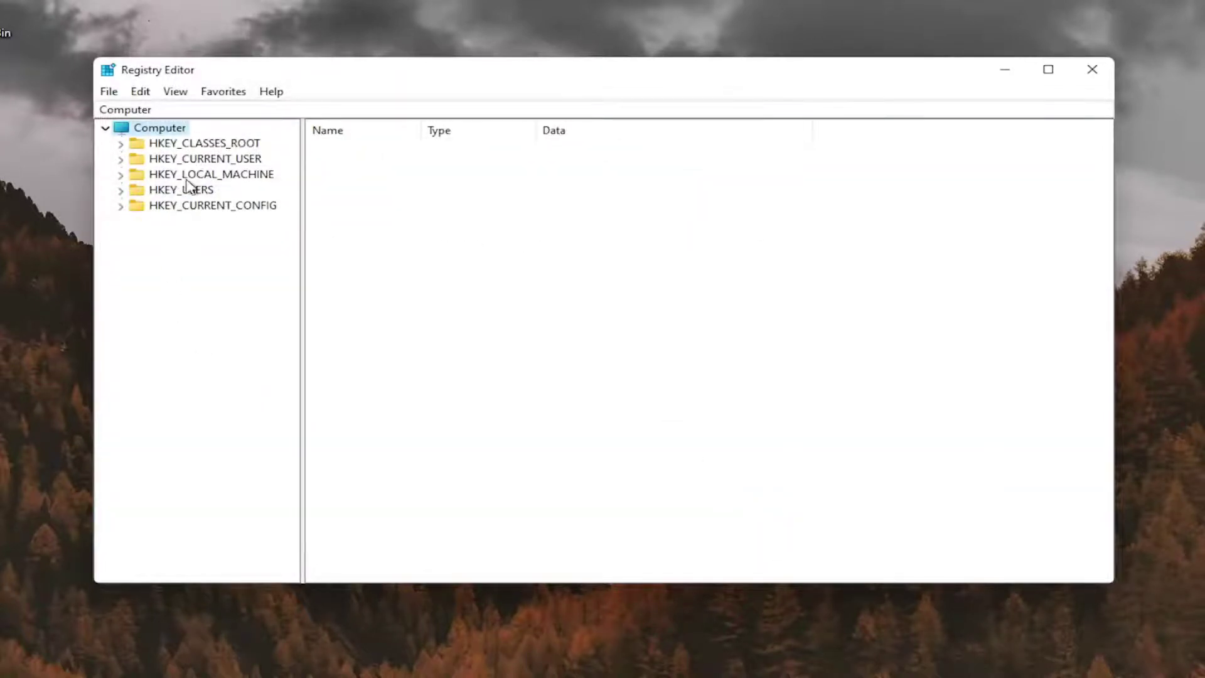
# Step: Show the values of HKEY_CURRENT_USER\Control Panel\Desktop with the tree pane and Name column widened
pyautogui.doubleClick(197, 161)
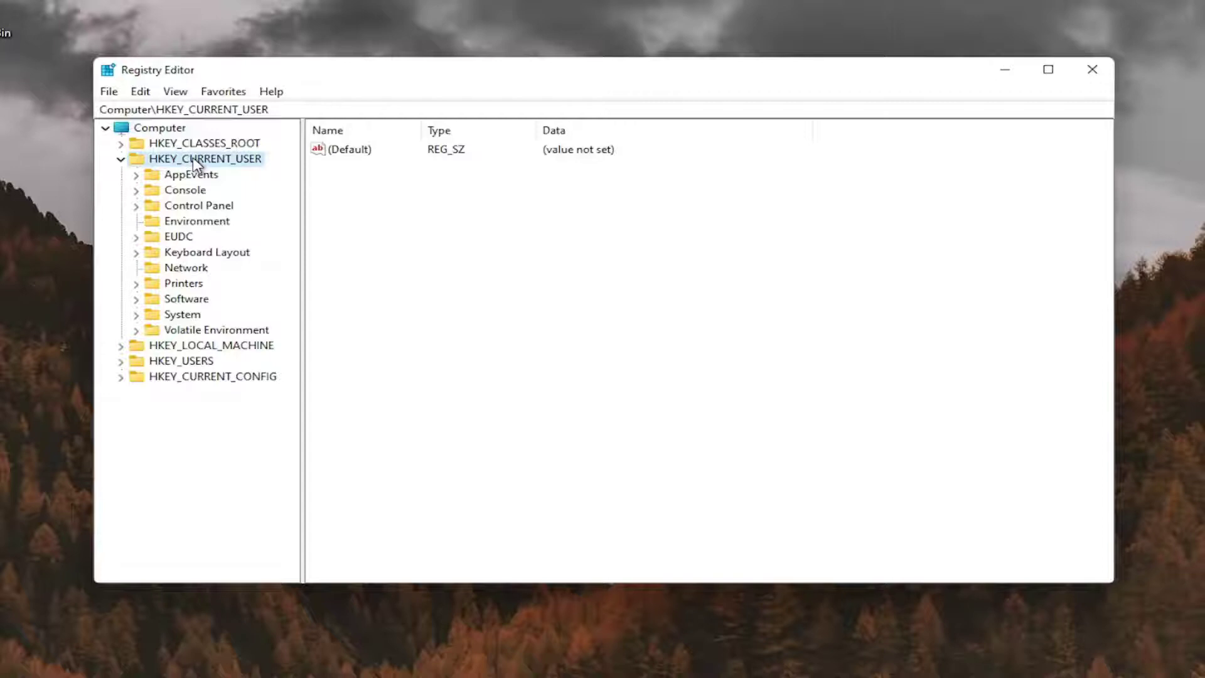
pyautogui.doubleClick(188, 206)
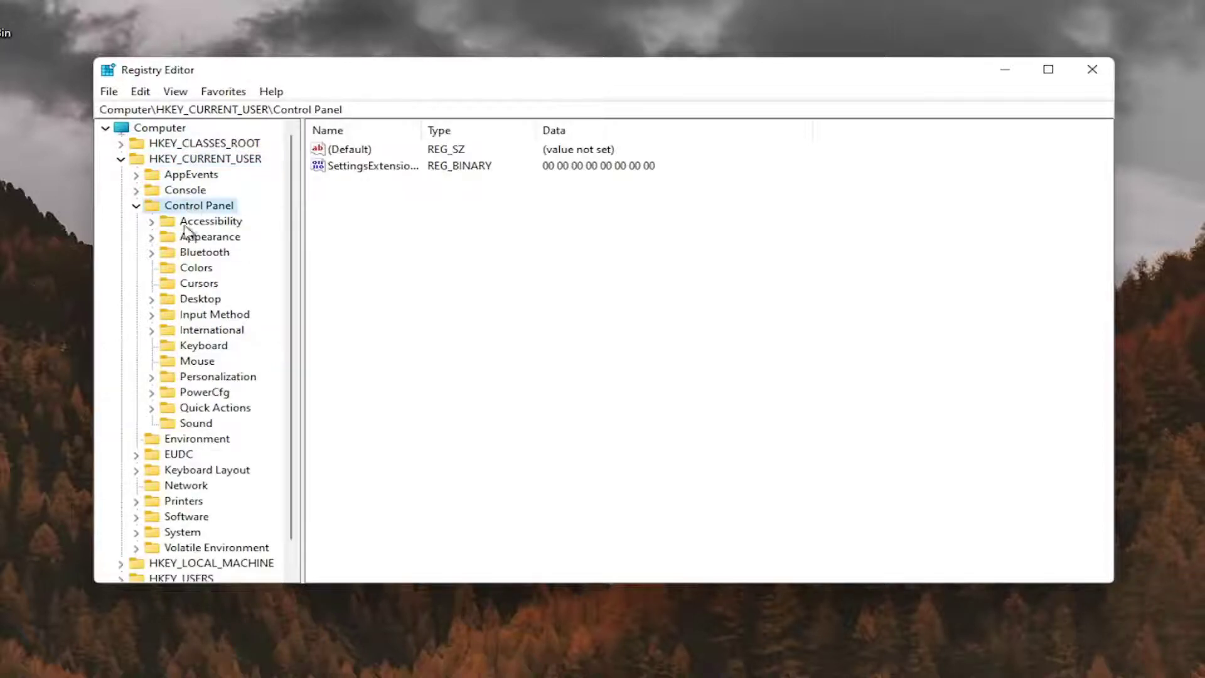
pyautogui.click(193, 302)
pyautogui.doubleClick(192, 302)
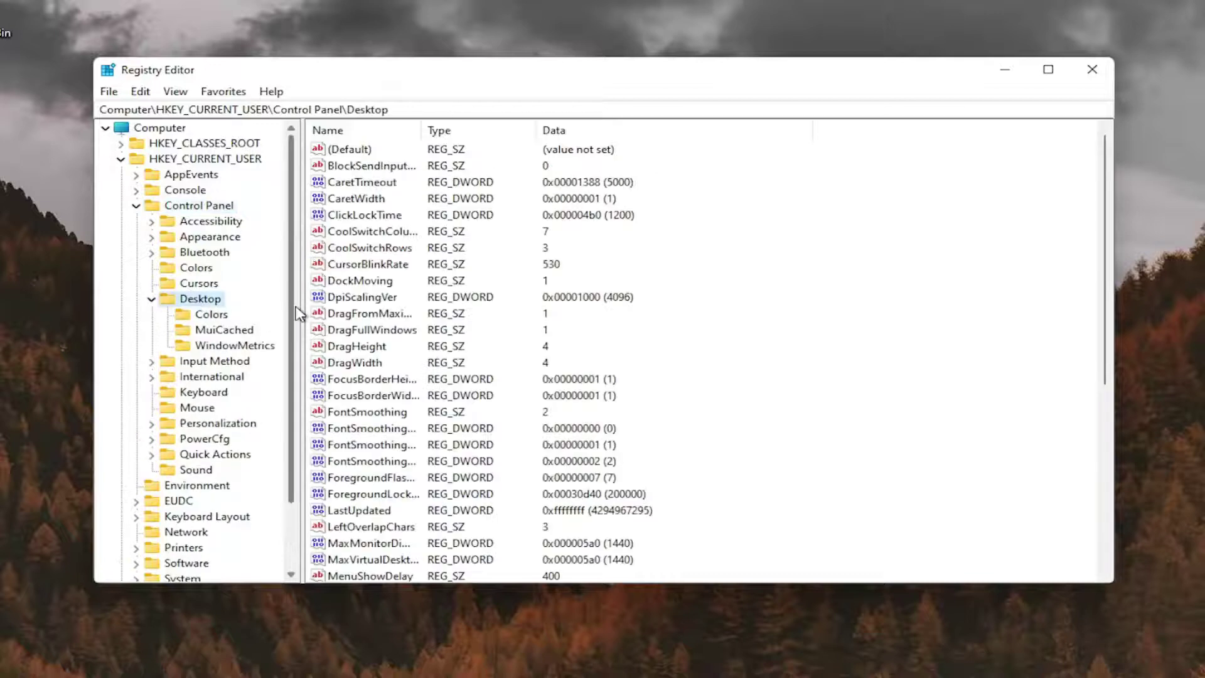
pyautogui.moveTo(303, 297); pyautogui.dragTo(325, 297)
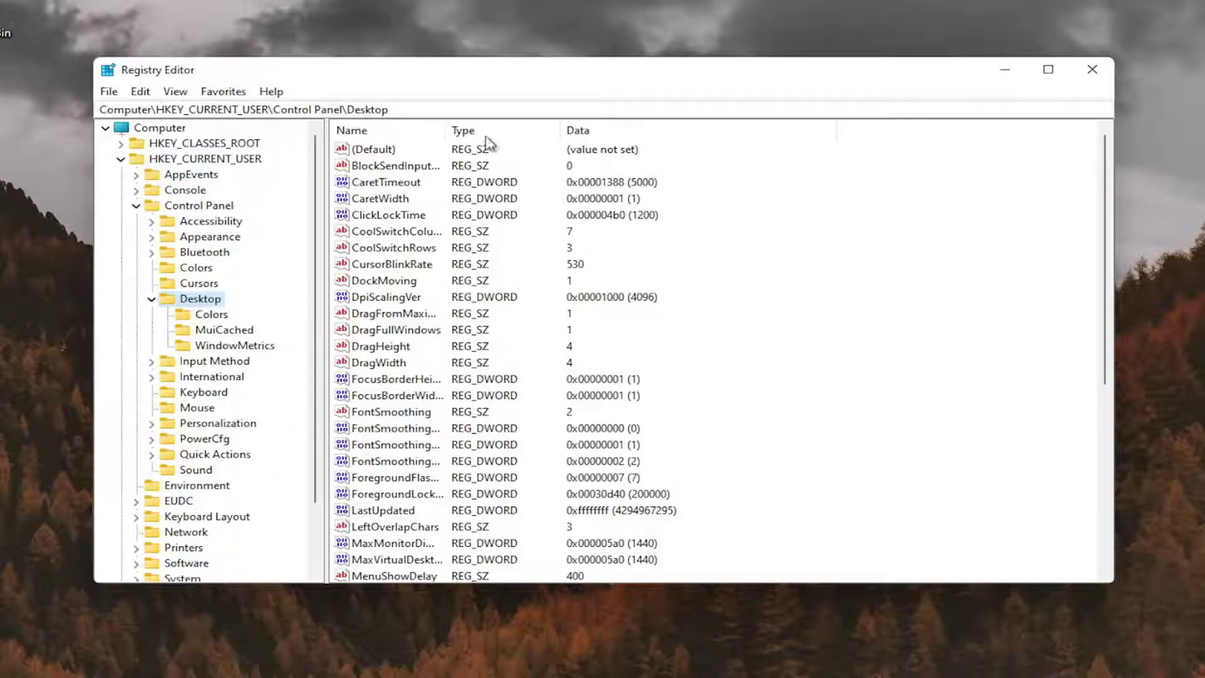
pyautogui.moveTo(439, 124); pyautogui.dragTo(505, 126)
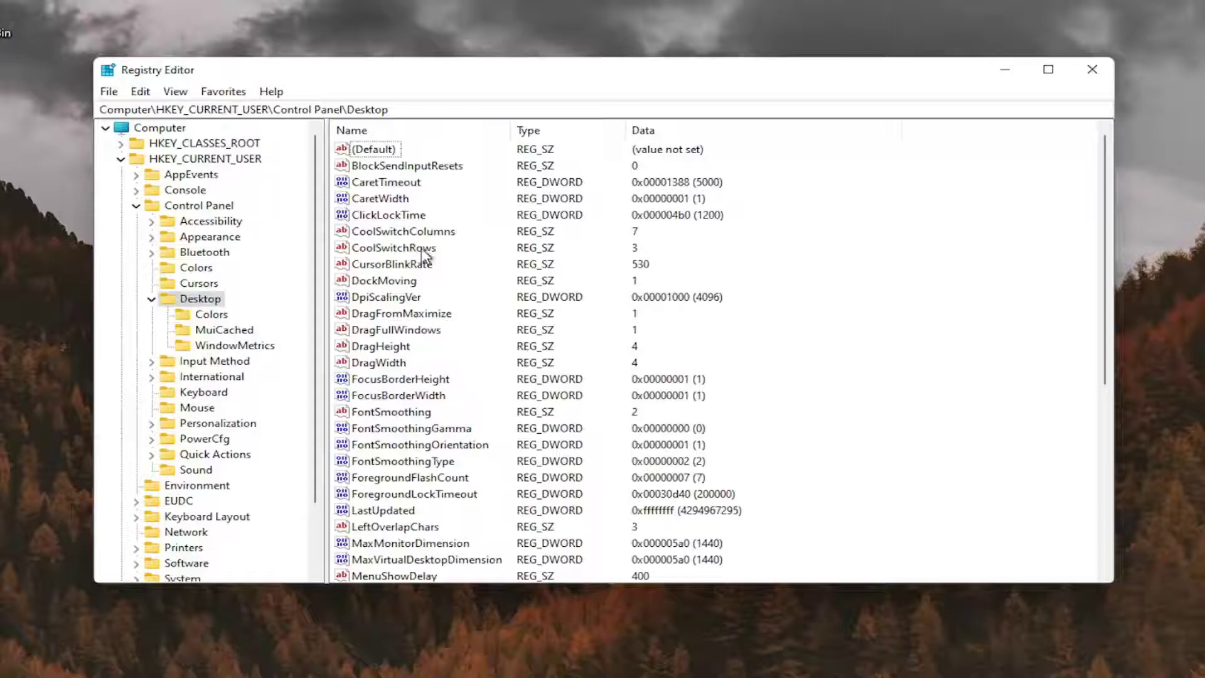
# Step: Change the Win8DpiScaling value data to 1
pyautogui.scroll(-5, 411, 344)
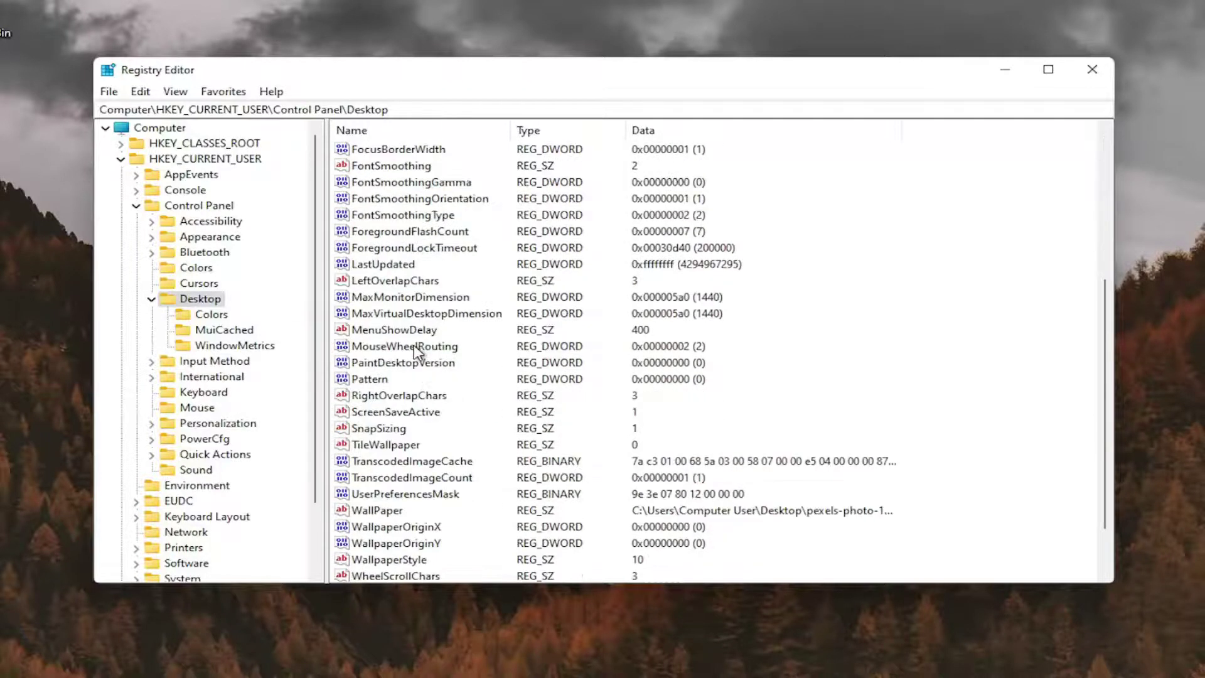
pyautogui.scroll(-2, 443, 352)
pyautogui.click(394, 545)
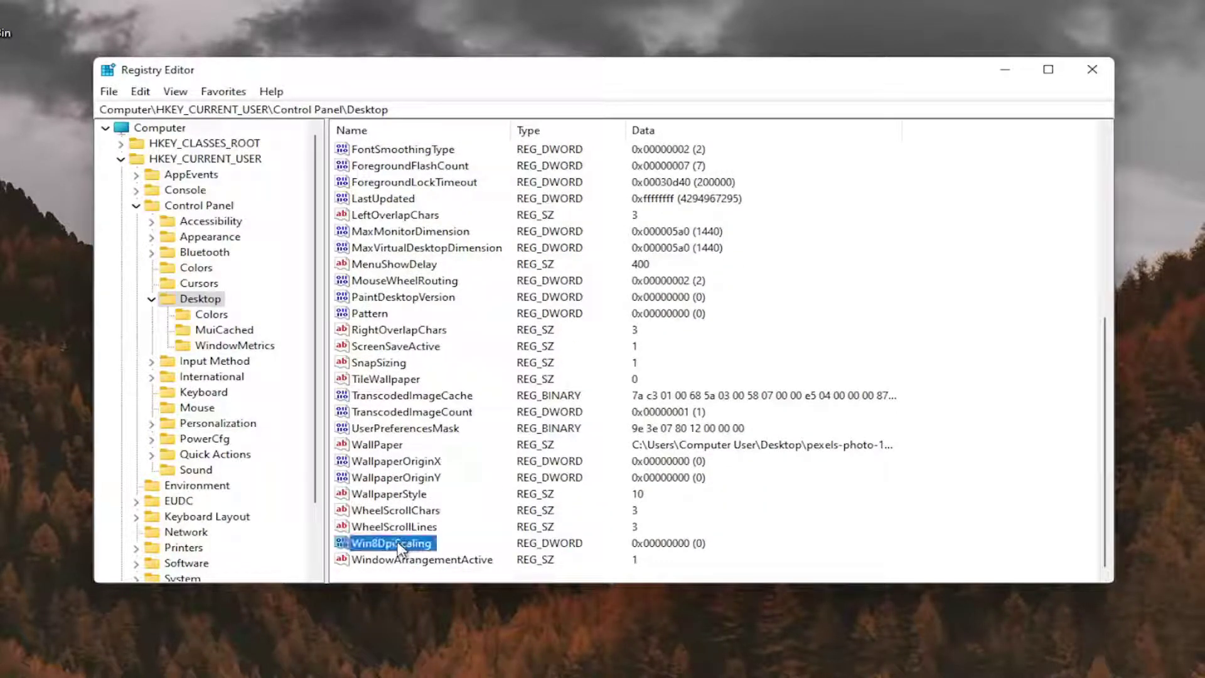
pyautogui.doubleClick(394, 543)
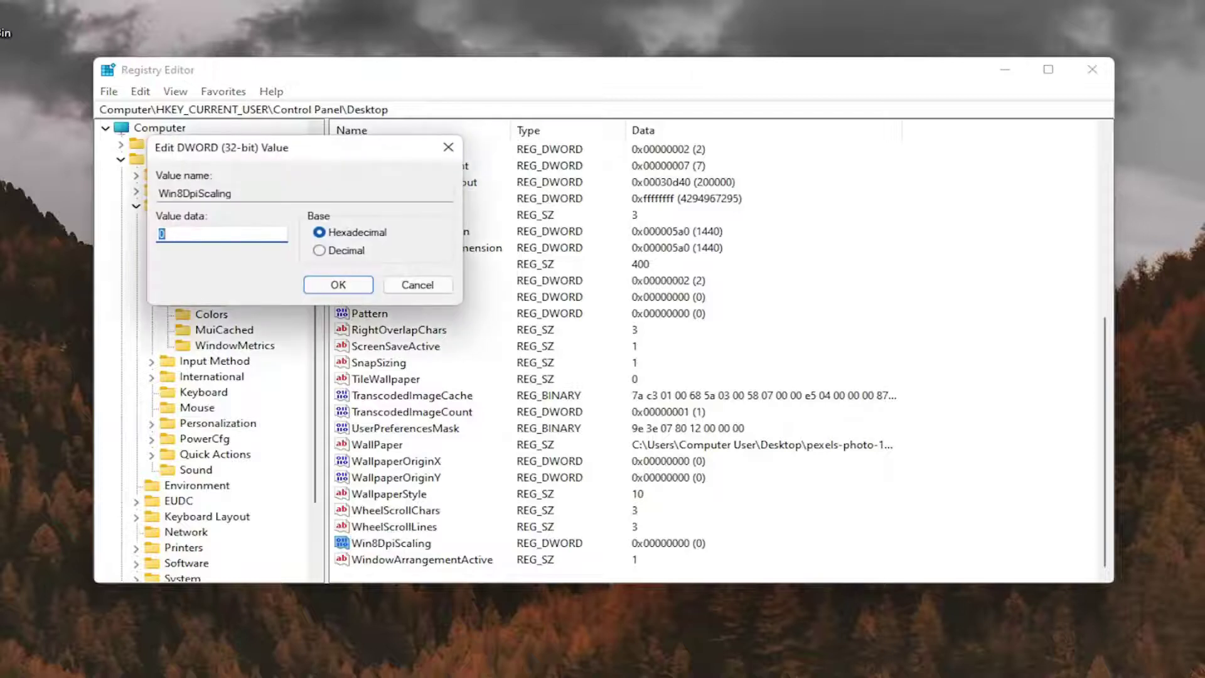
pyautogui.write('1')
pyautogui.click(335, 284)
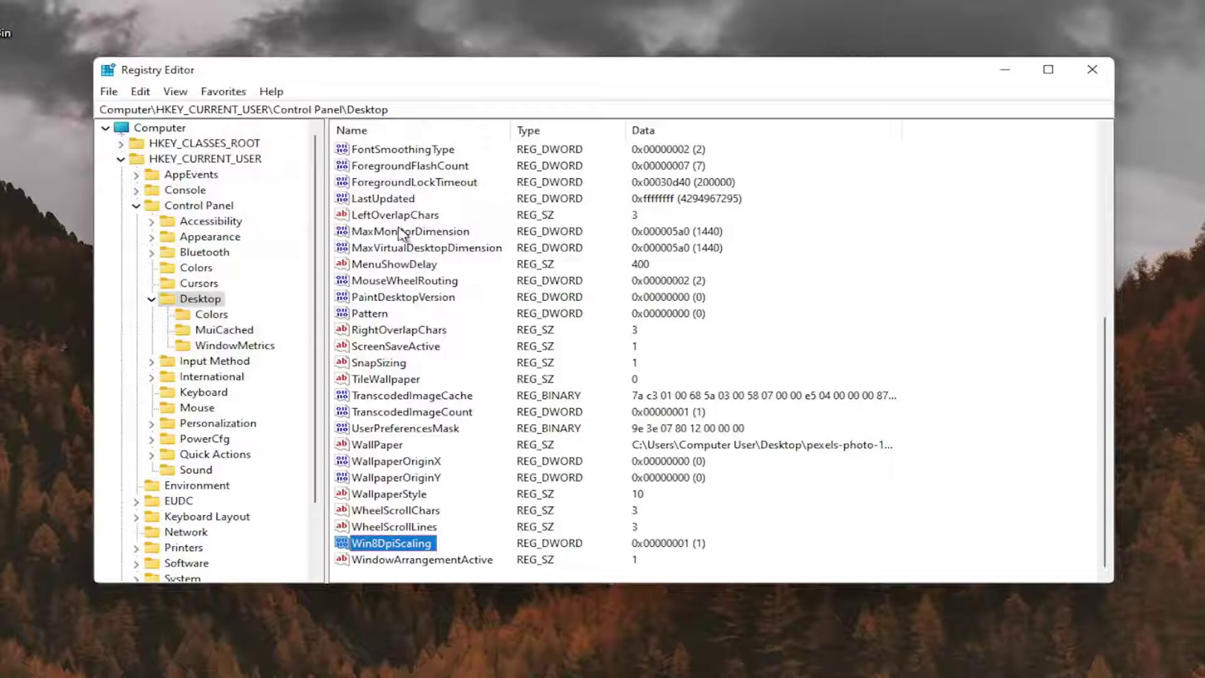
# Step: Create a new DWORD (32-bit) value named LogPixels in the Desktop key
pyautogui.click(406, 269)
pyautogui.scroll(2, 406, 275)
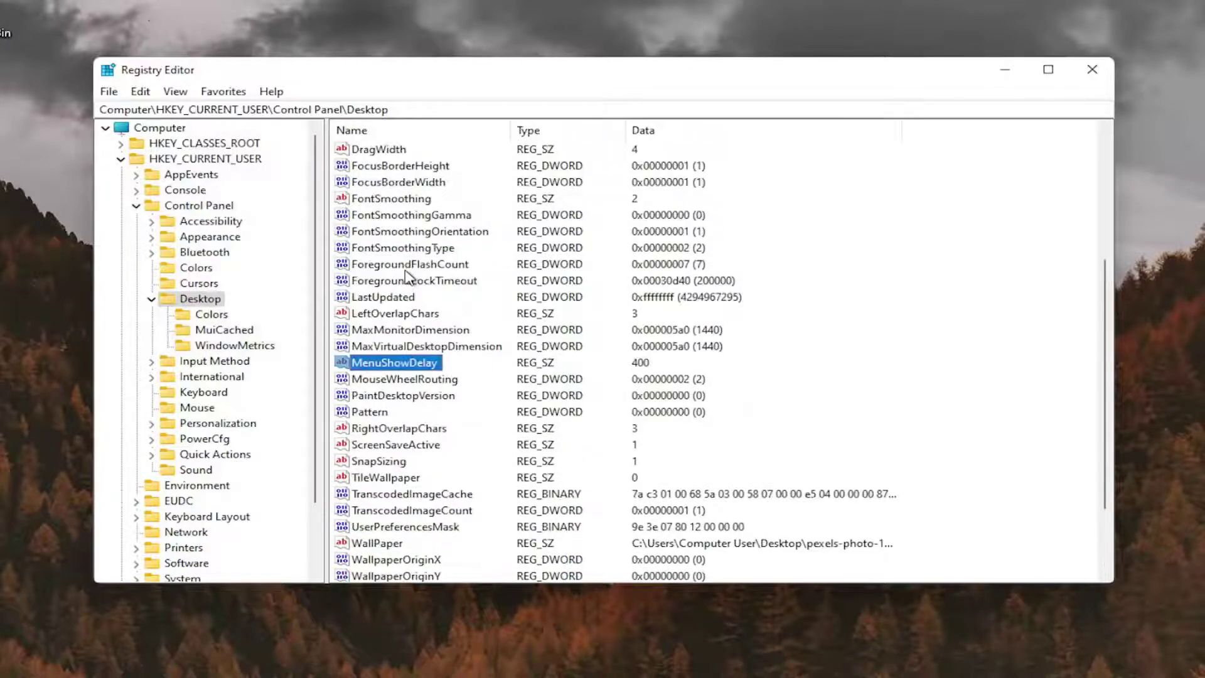
pyautogui.scroll(-2, 407, 276)
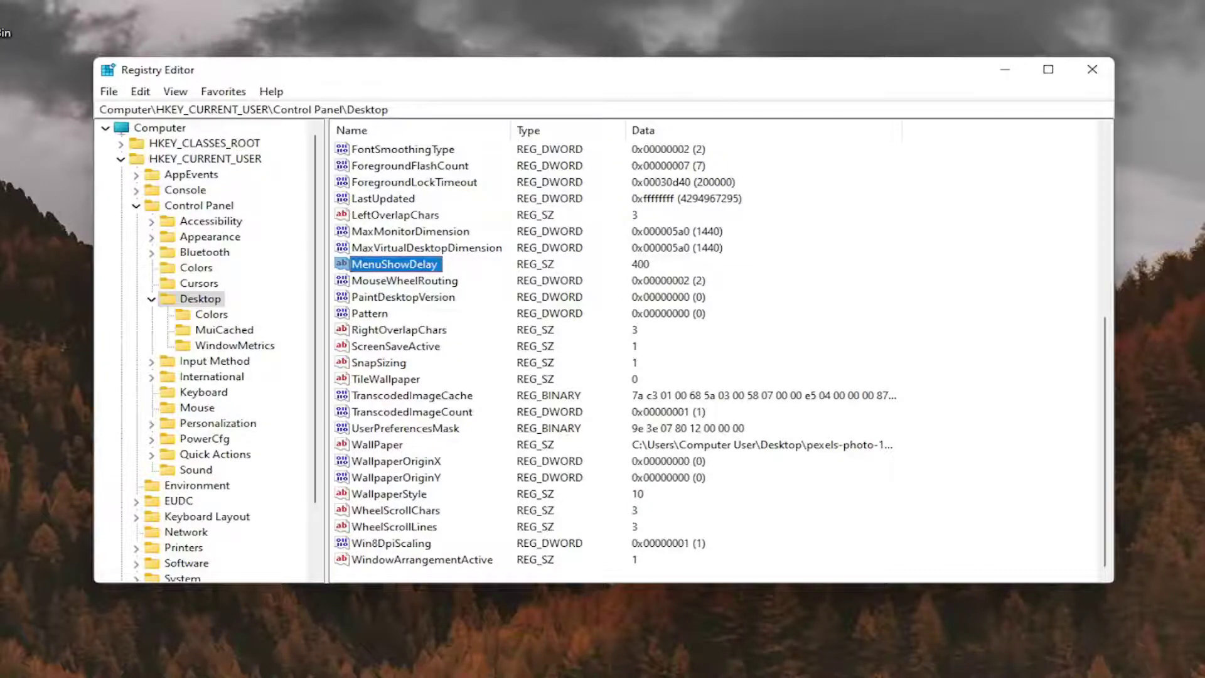
pyautogui.scroll(2, 410, 520)
pyautogui.scroll(-2, 421, 476)
pyautogui.rightClick(890, 217)
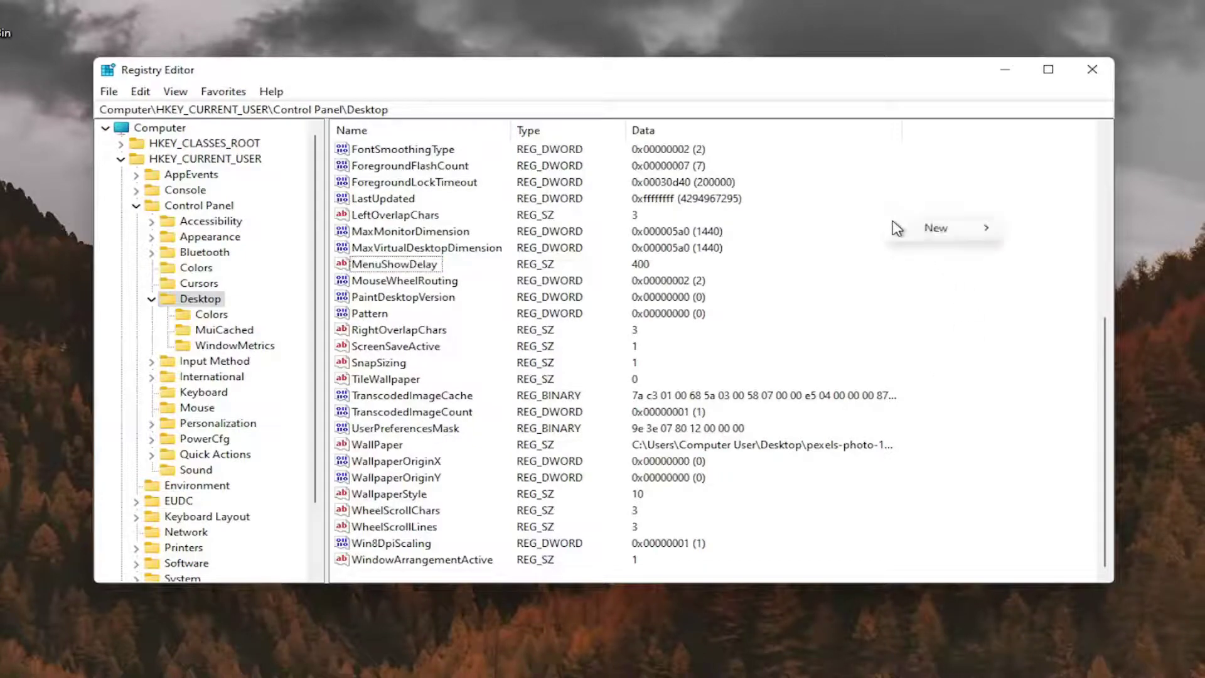
pyautogui.moveTo(936, 230)
pyautogui.click(1042, 292)
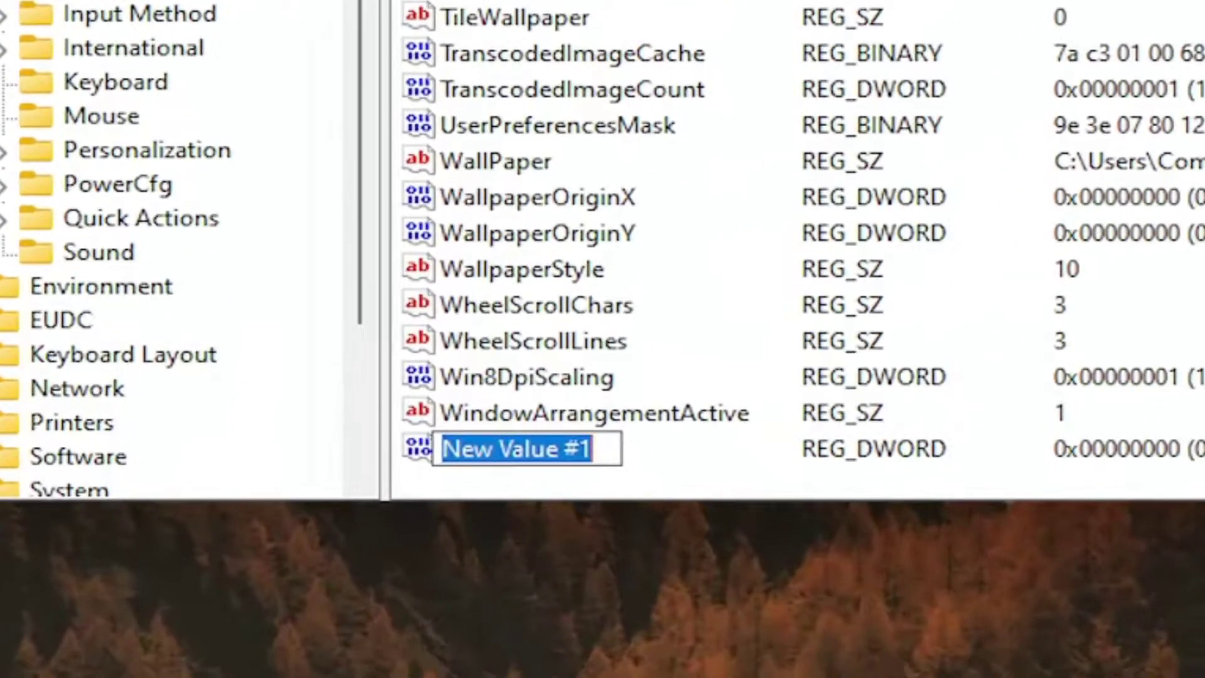
pyautogui.write('Log')
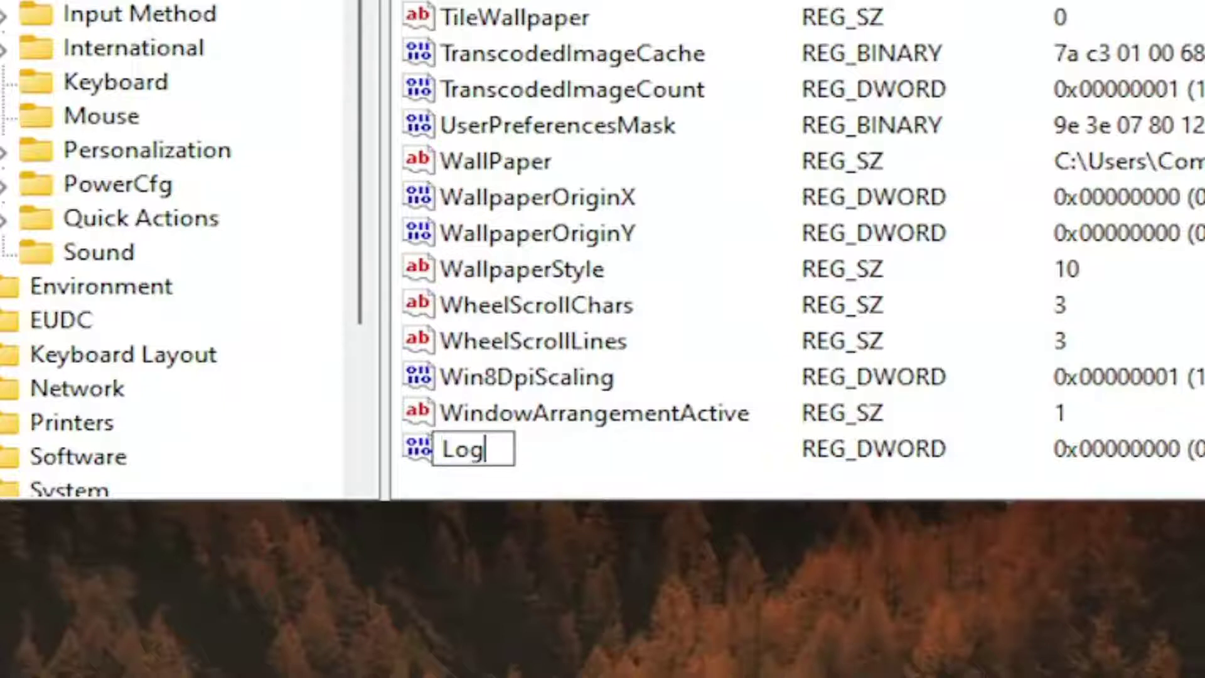
pyautogui.write('Pixels')
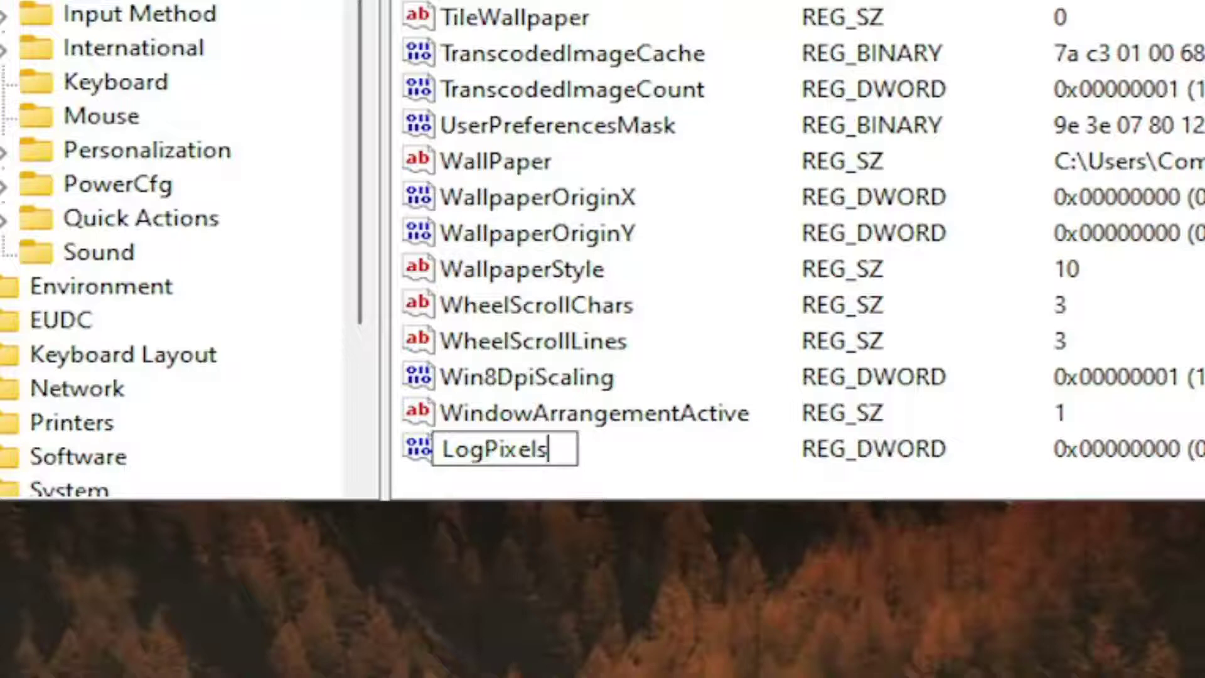
pyautogui.press('Return')
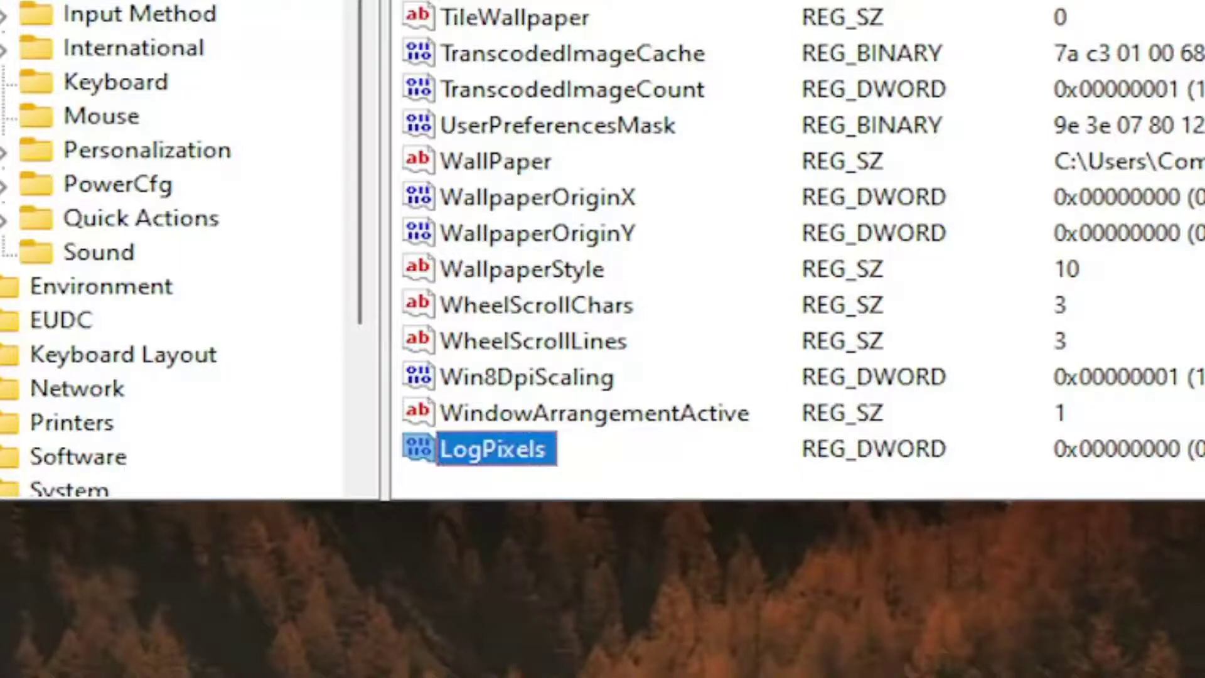
# Step: Set LogPixels' value data to 78
pyautogui.doubleClick(529, 460)
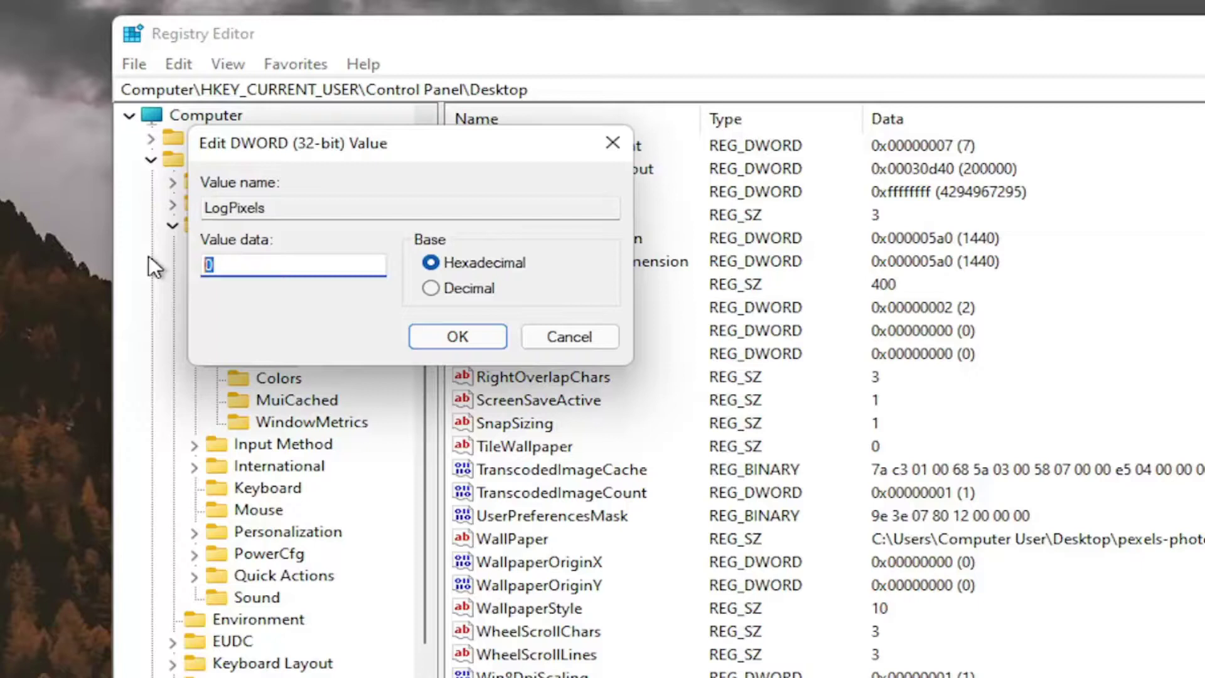
pyautogui.write('78')
pyautogui.click(427, 335)
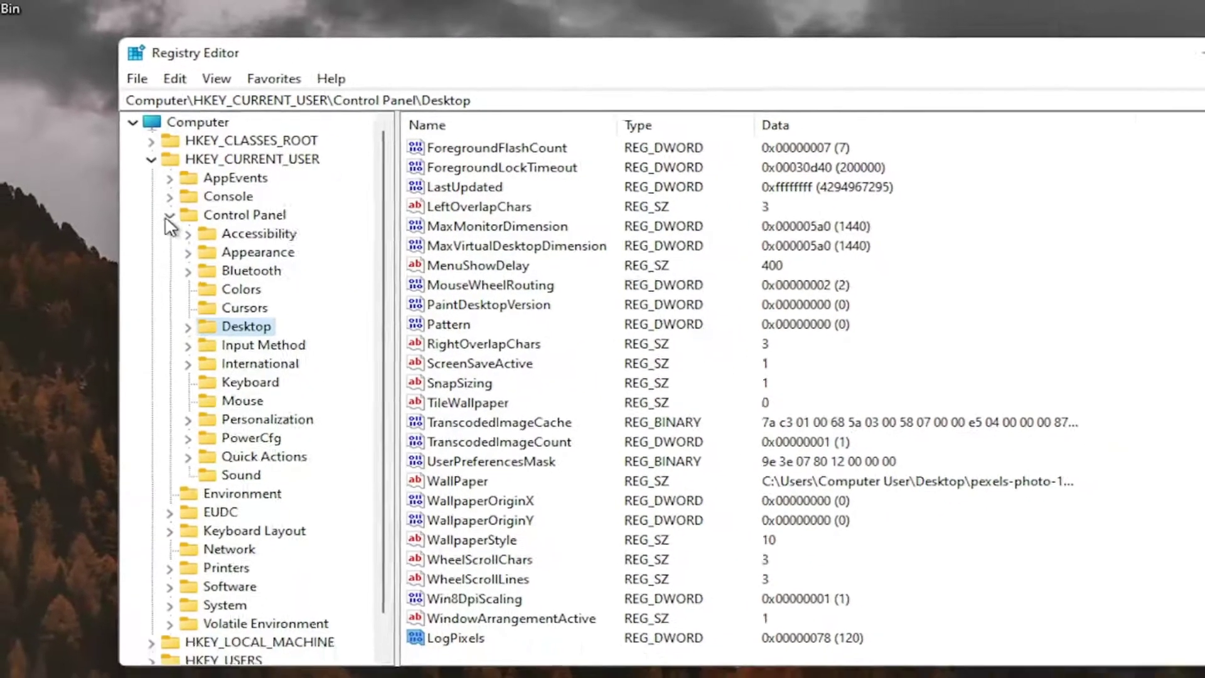
# Step: Collapse the key tree back to Computer and close Registry Editor
pyautogui.click(173, 225)
pyautogui.click(151, 160)
pyautogui.click(189, 126)
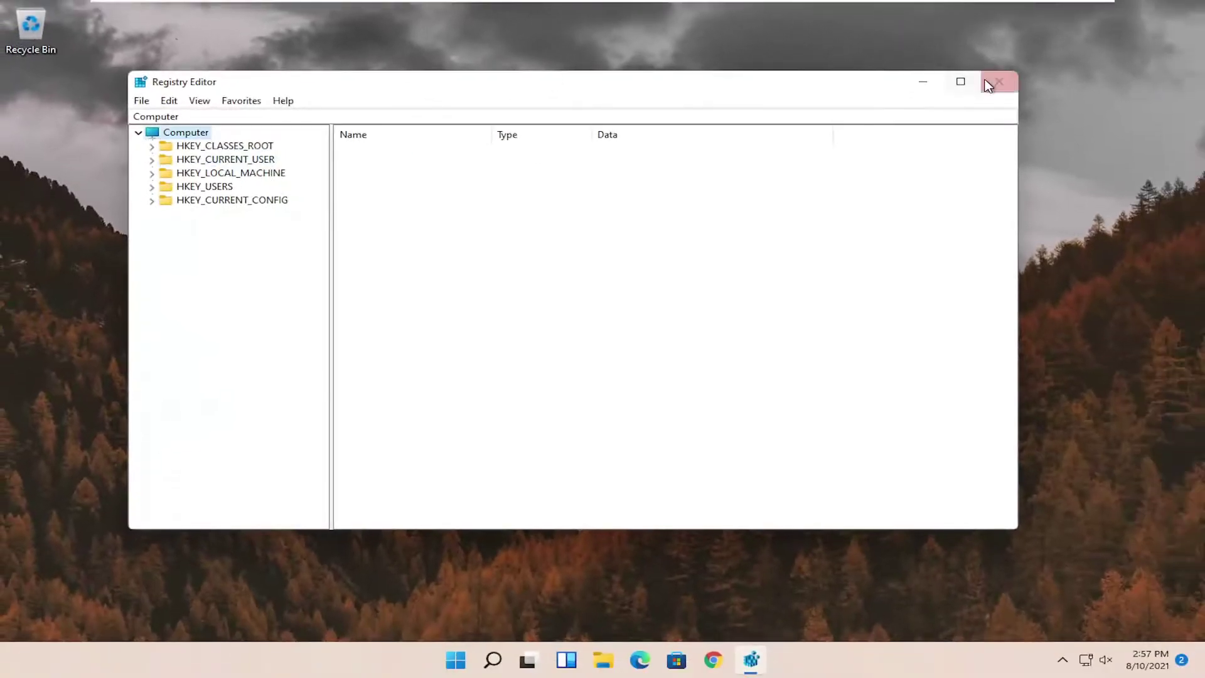
pyautogui.click(1169, 65)
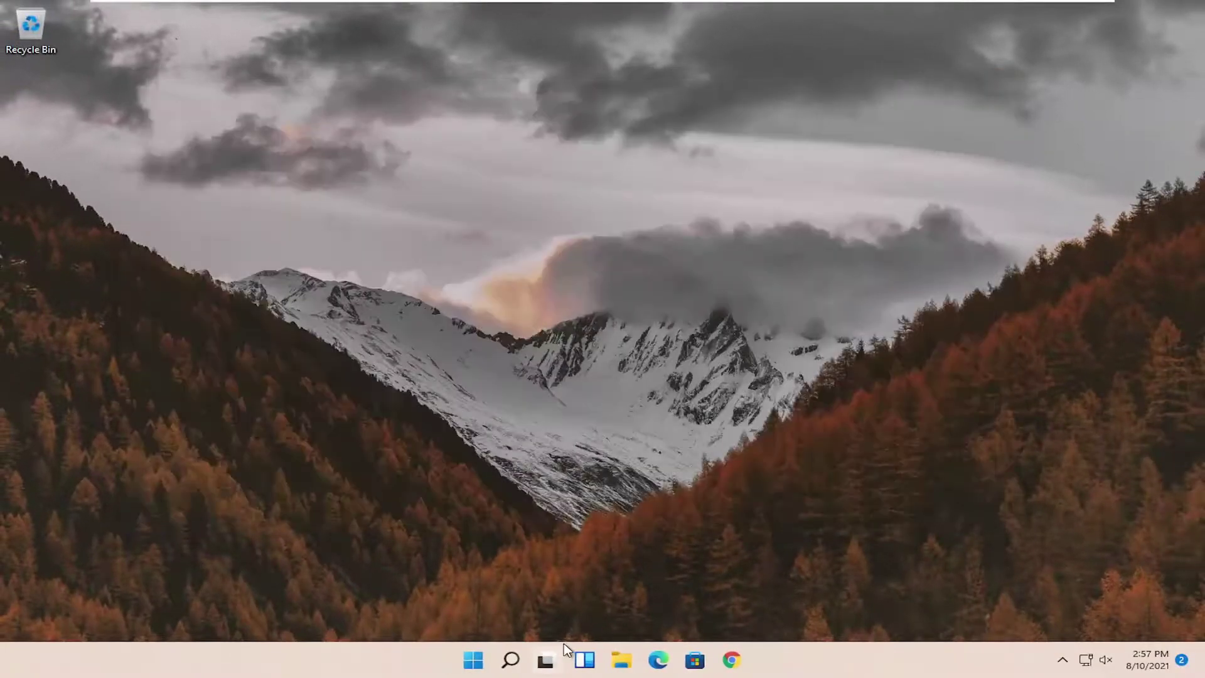
# Step: Restart the computer from the Start button's Shut down or sign out menu
pyautogui.rightClick(475, 658)
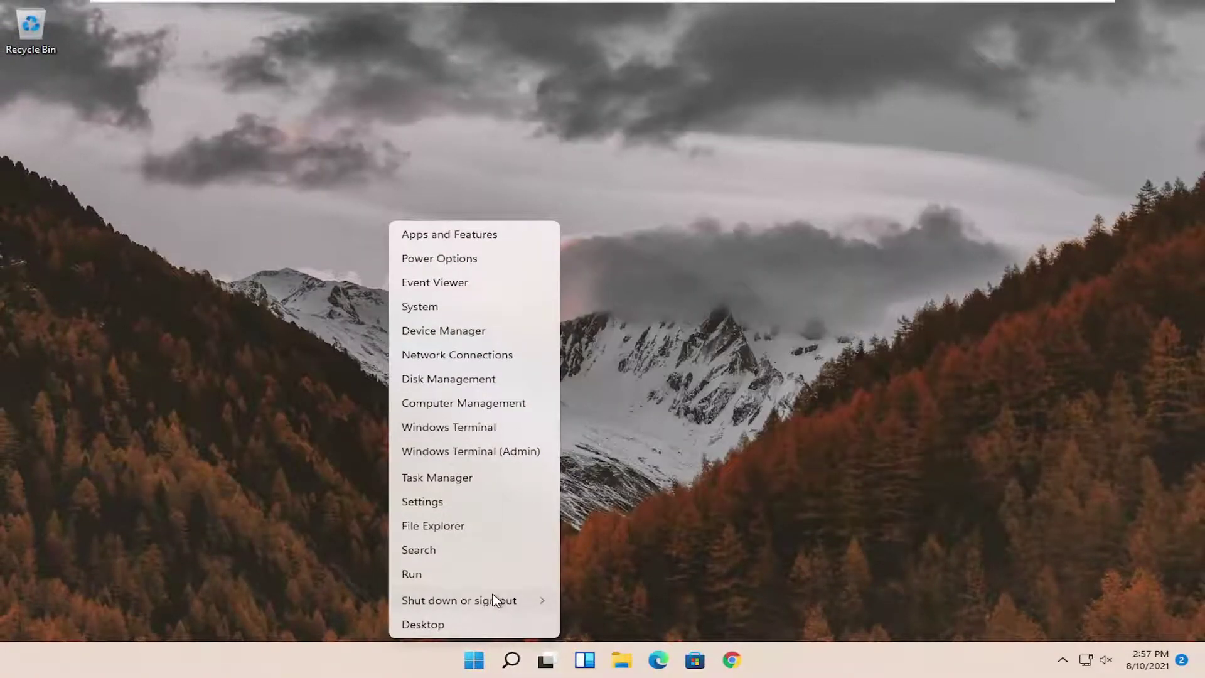
pyautogui.moveTo(581, 599)
pyautogui.click(599, 626)
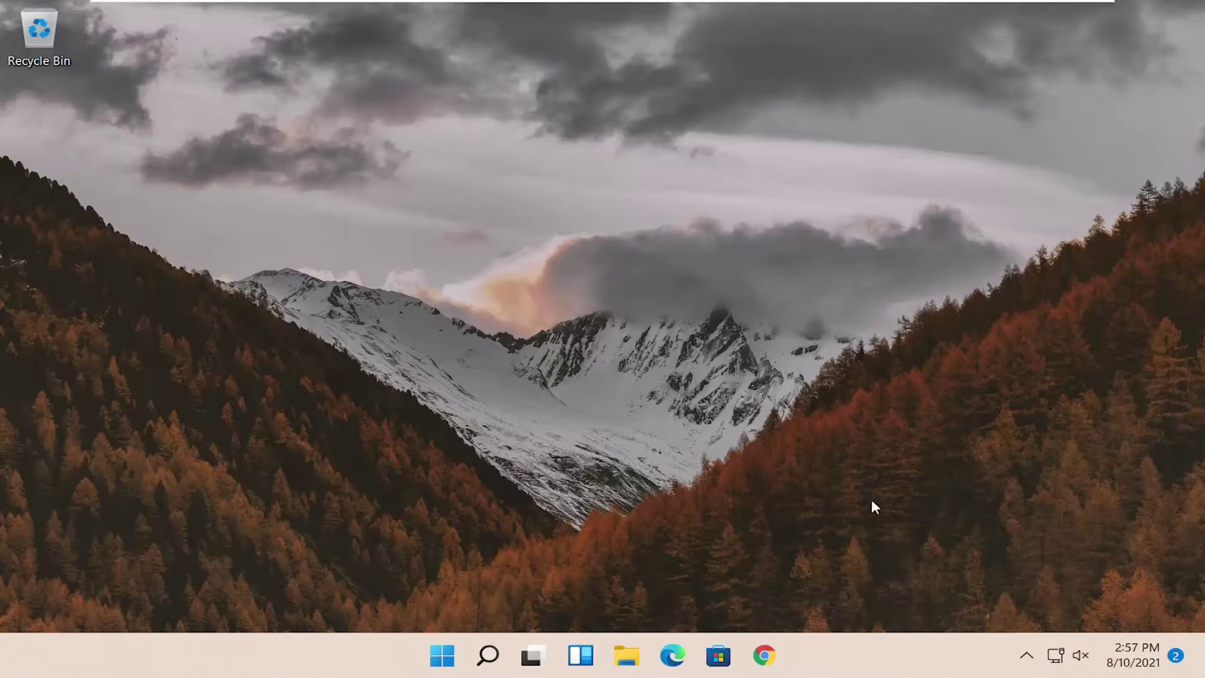
pyautogui.moveTo(747, 529); pyautogui.dragTo(520, 583)
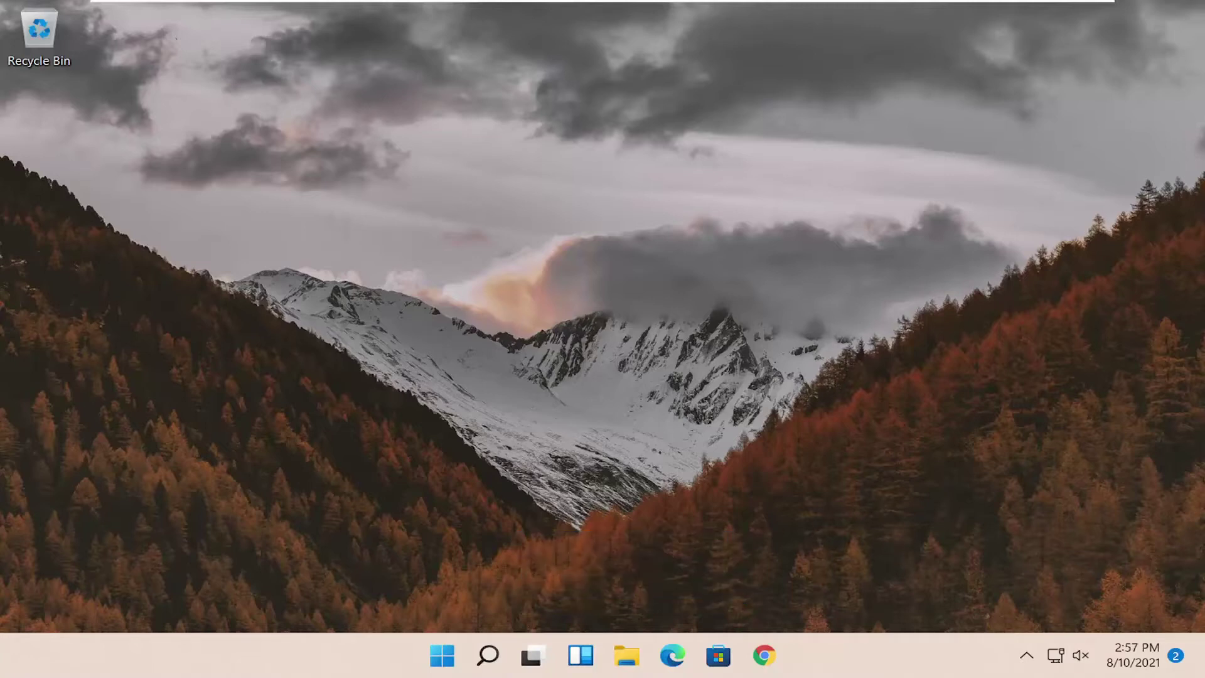